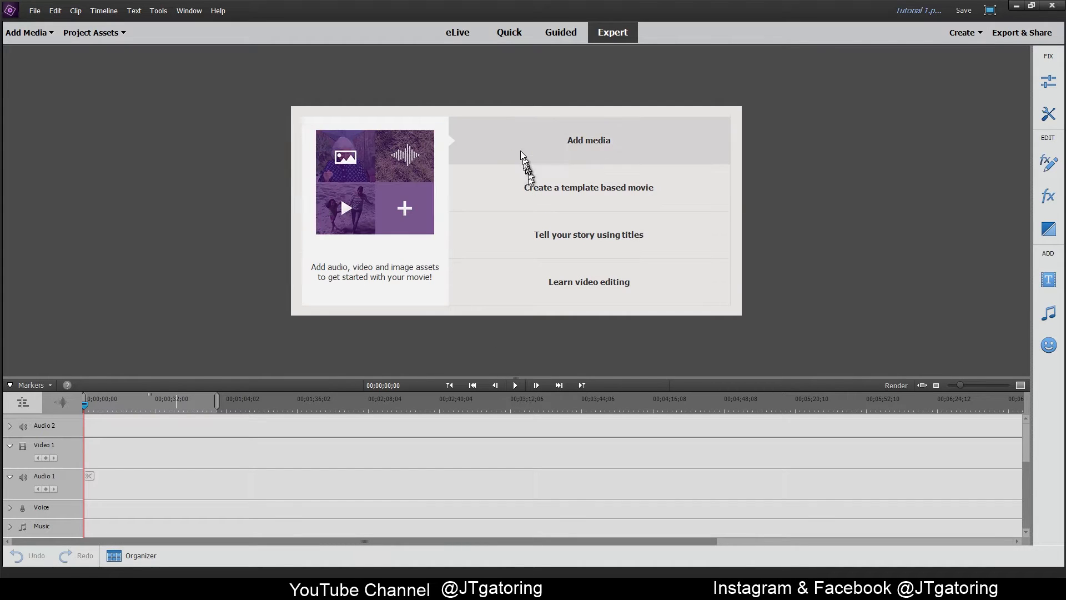
# Bring up the Project Assets panel, which holds no media yet
pyautogui.moveTo(584, 588)
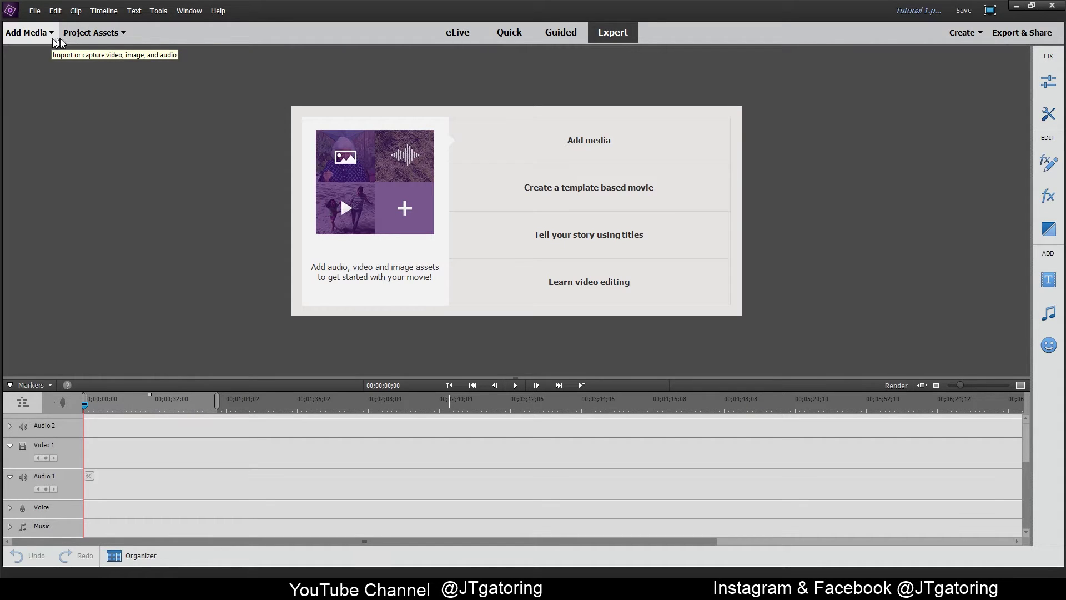
pyautogui.click(88, 35)
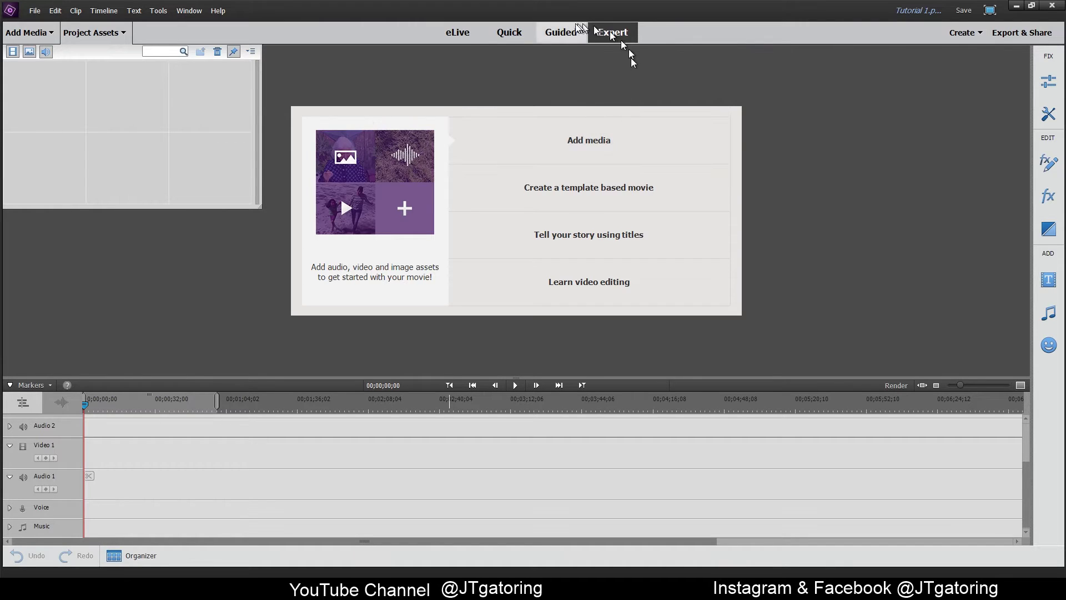
pyautogui.click(39, 32)
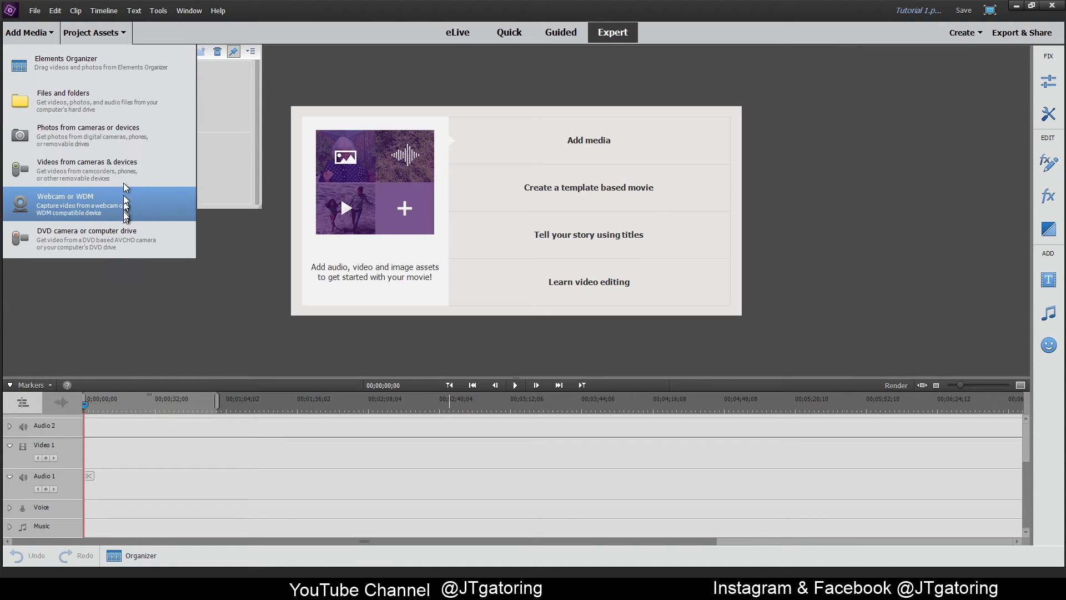
pyautogui.click(145, 96)
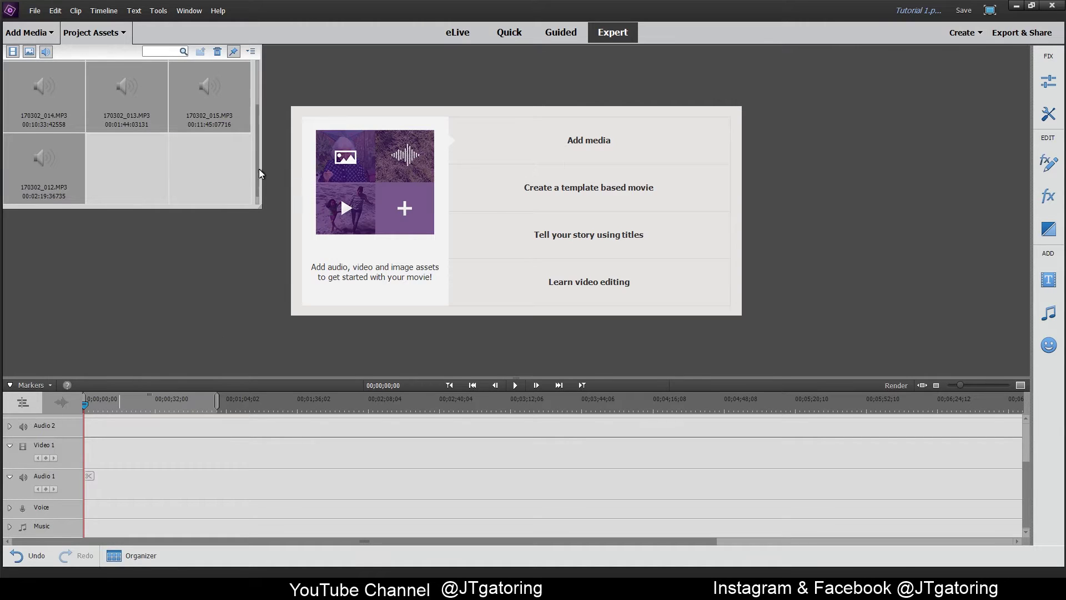
# Import the GoPro clips GOPR1157–GOPR1202 alongside the four MP3 files into Project Assets
pyautogui.moveTo(258, 161); pyautogui.dragTo(257, 102)
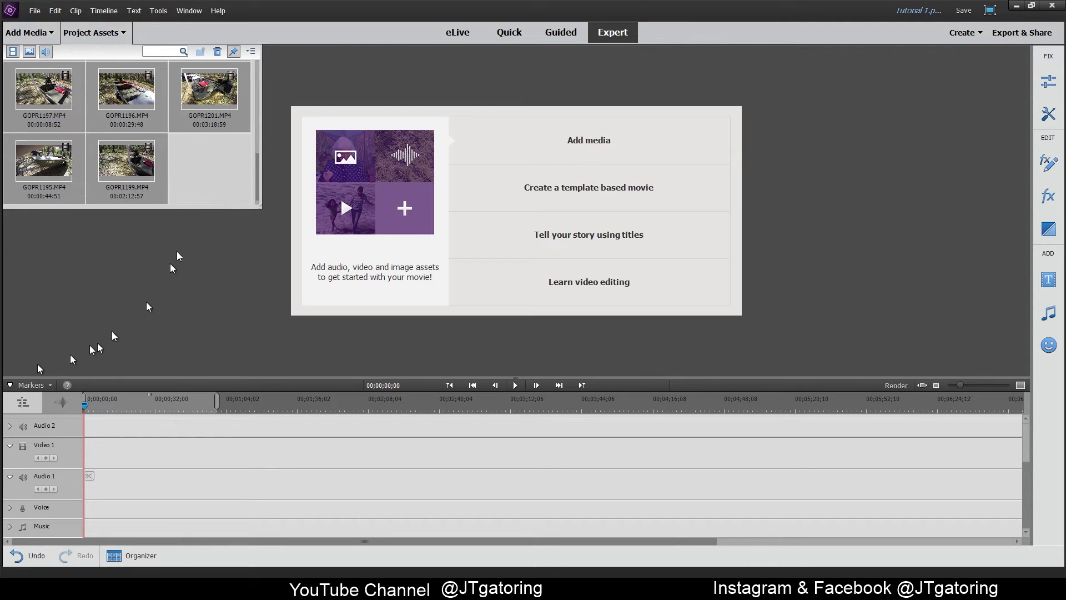
pyautogui.moveTo(256, 175)
pyautogui.mouseDown()
pyautogui.moveTo(266, 121)
pyautogui.moveTo(255, 134)
pyautogui.moveTo(251, 75)
pyautogui.moveTo(248, 191)
pyautogui.mouseUp()
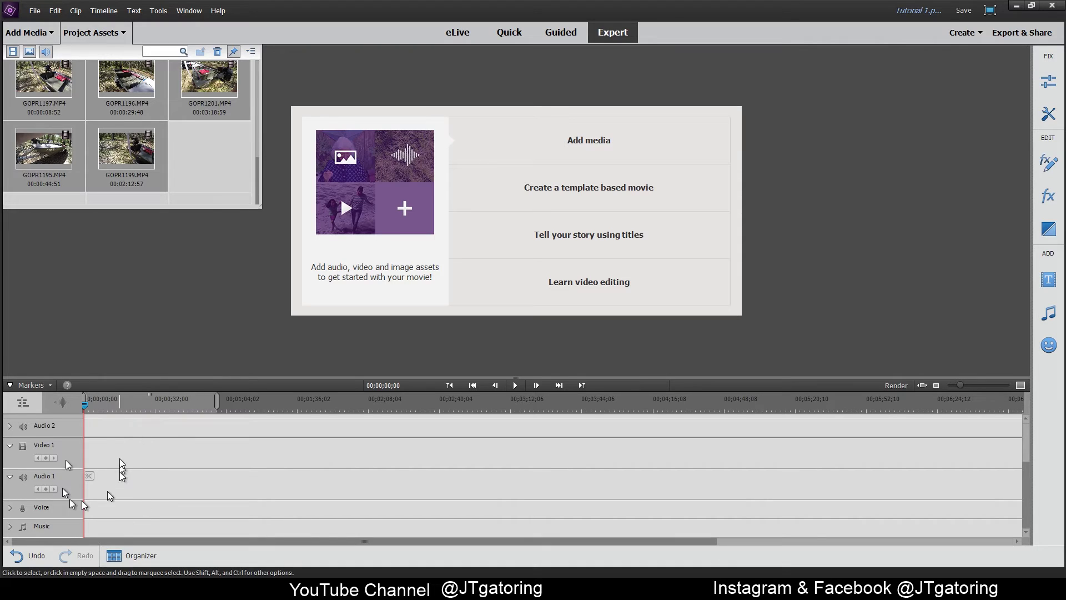
# Place GOPR1193.MP4 on the Video 1 and Audio 1 tracks
pyautogui.scroll(5, 257, 150)
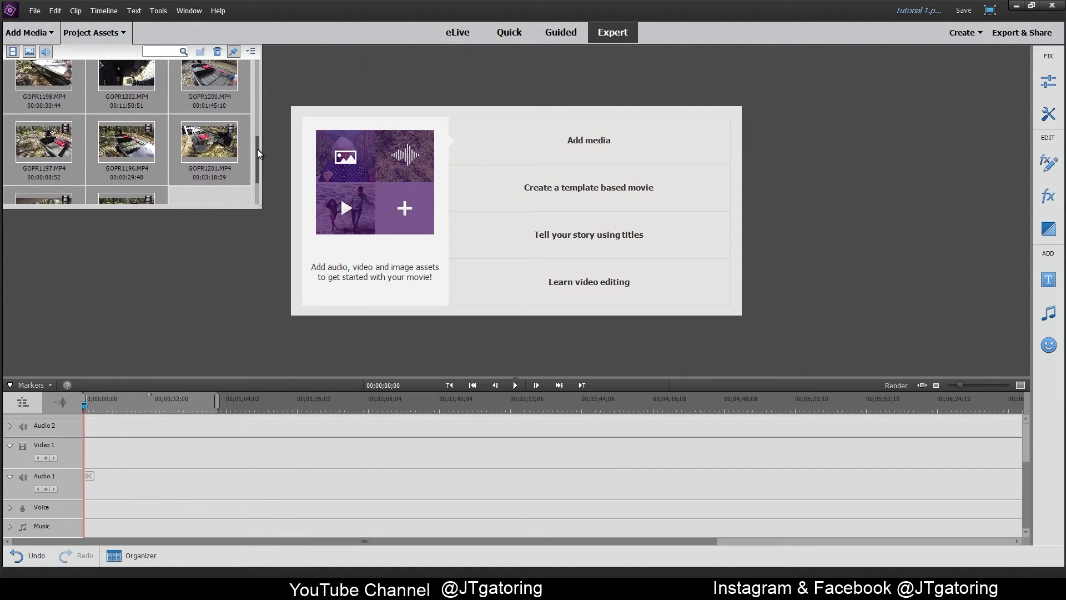
pyautogui.moveTo(257, 138); pyautogui.dragTo(259, 114)
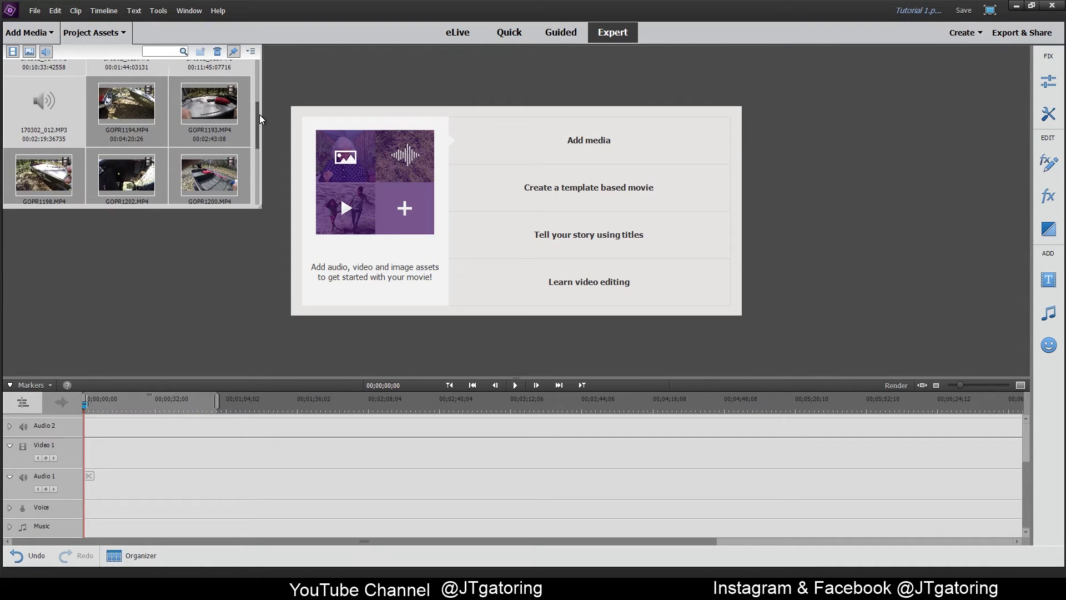
pyautogui.scroll(1, 259, 114)
pyautogui.click(214, 128)
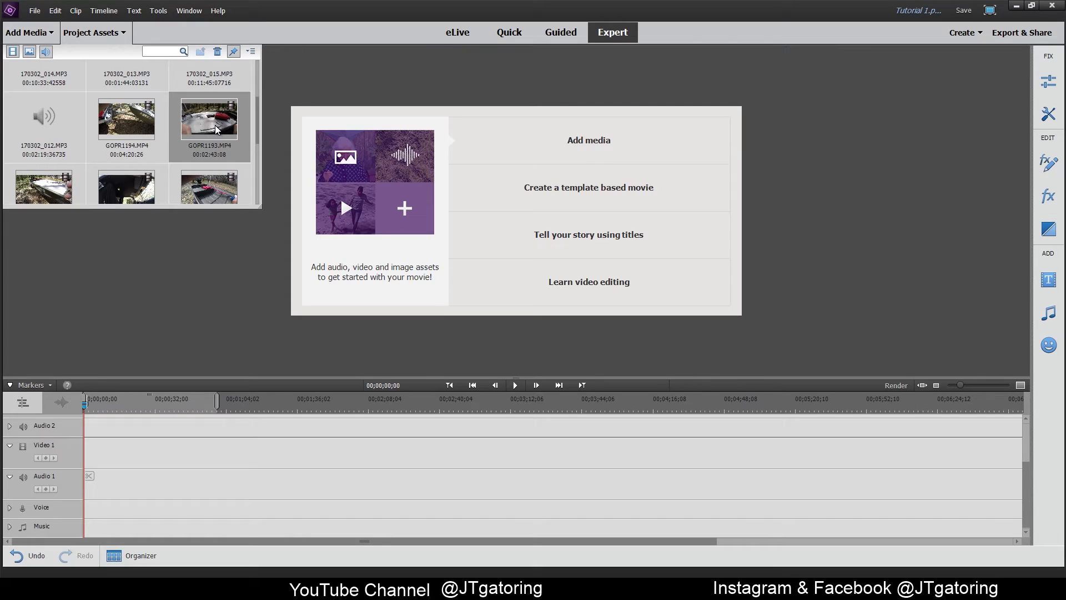
pyautogui.moveTo(214, 125); pyautogui.dragTo(235, 297)
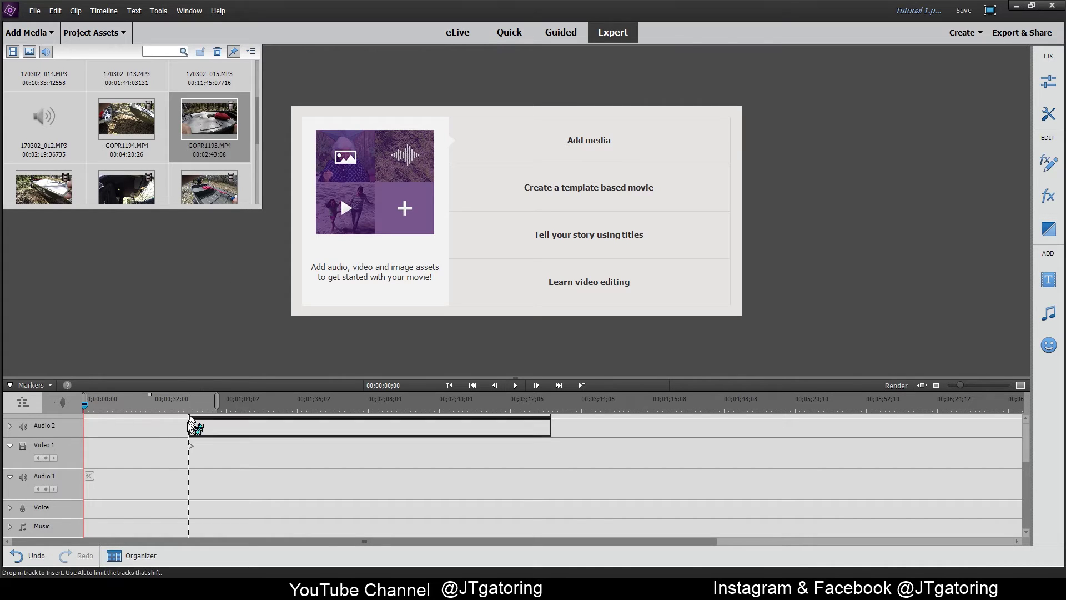
pyautogui.moveTo(189, 422); pyautogui.dragTo(79, 454)
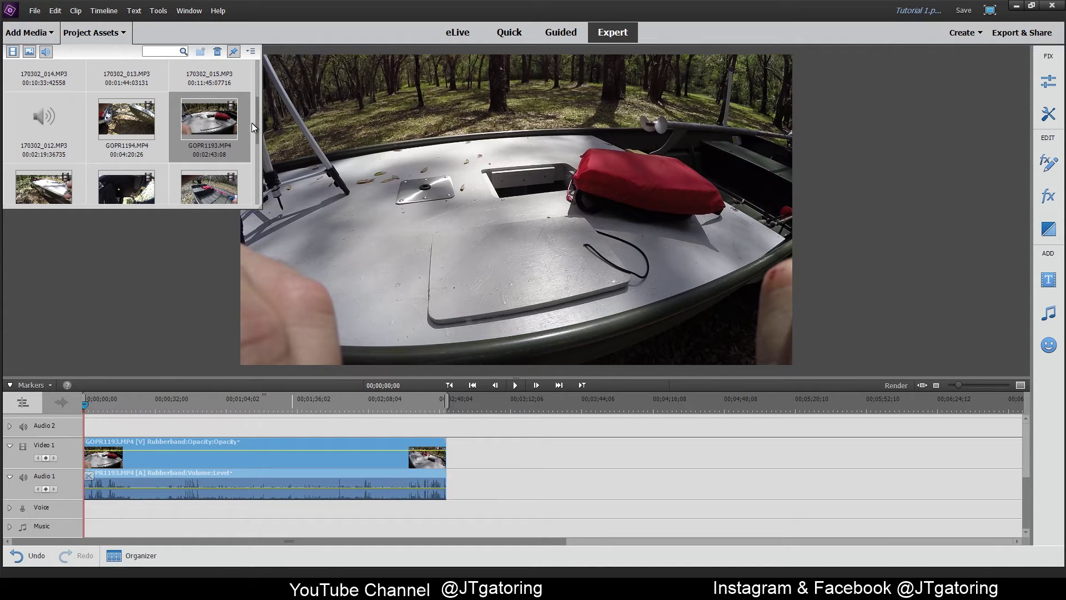
# Place the 170302_002.MP3 recording on the Voice track
pyautogui.moveTo(258, 123); pyautogui.dragTo(259, 86)
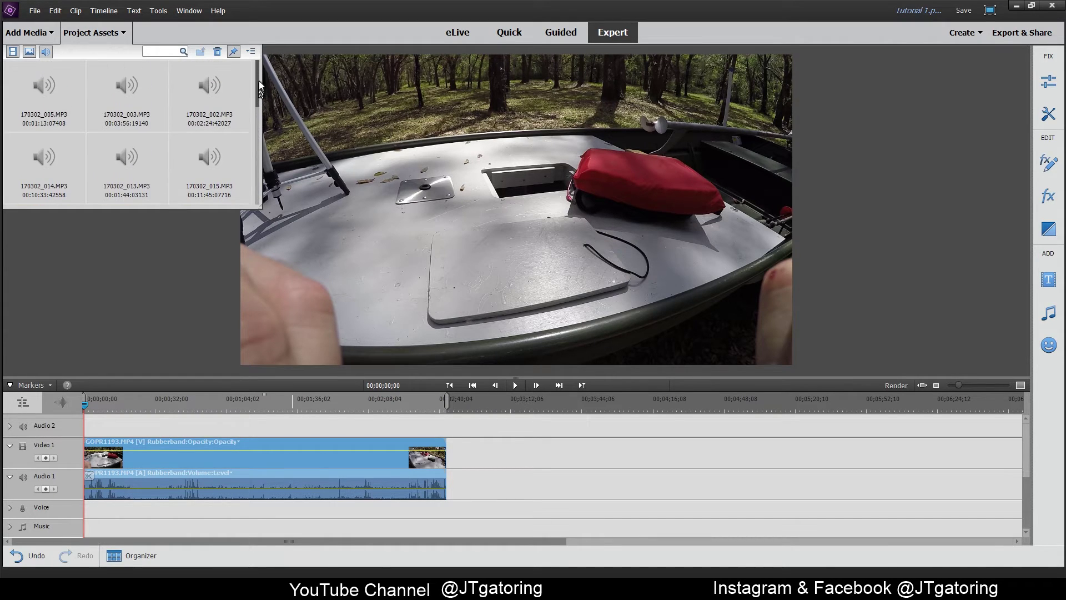
pyautogui.click(228, 97)
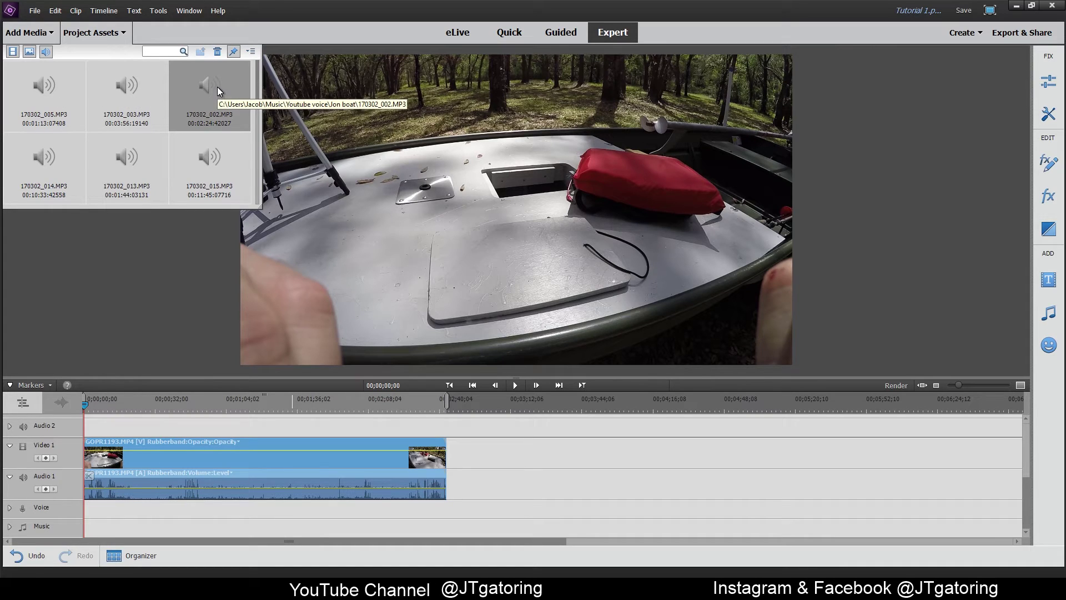
pyautogui.moveTo(218, 87); pyautogui.dragTo(78, 509)
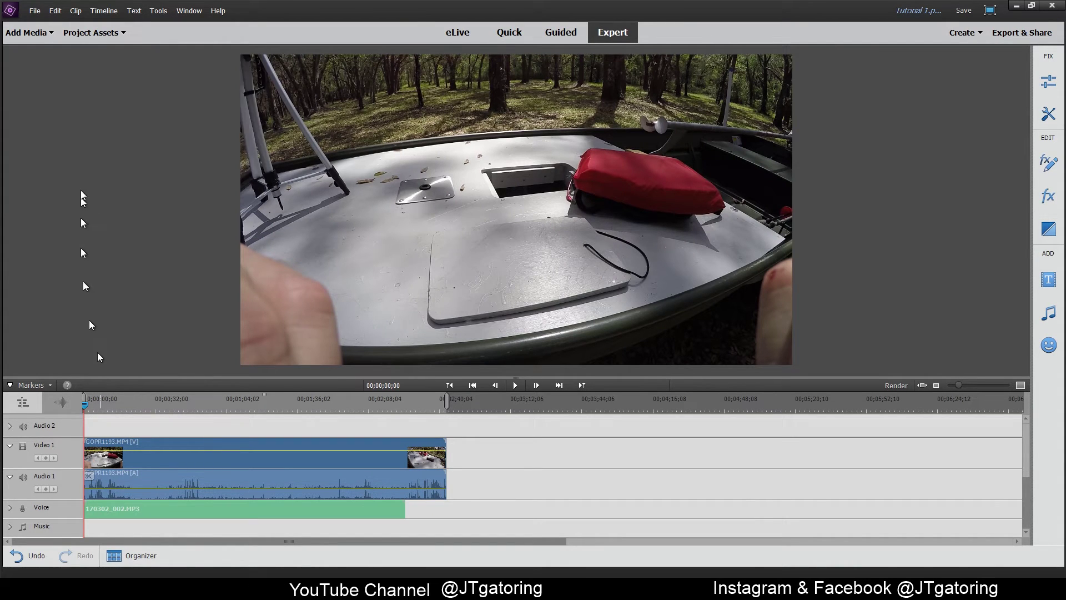
pyautogui.click(98, 32)
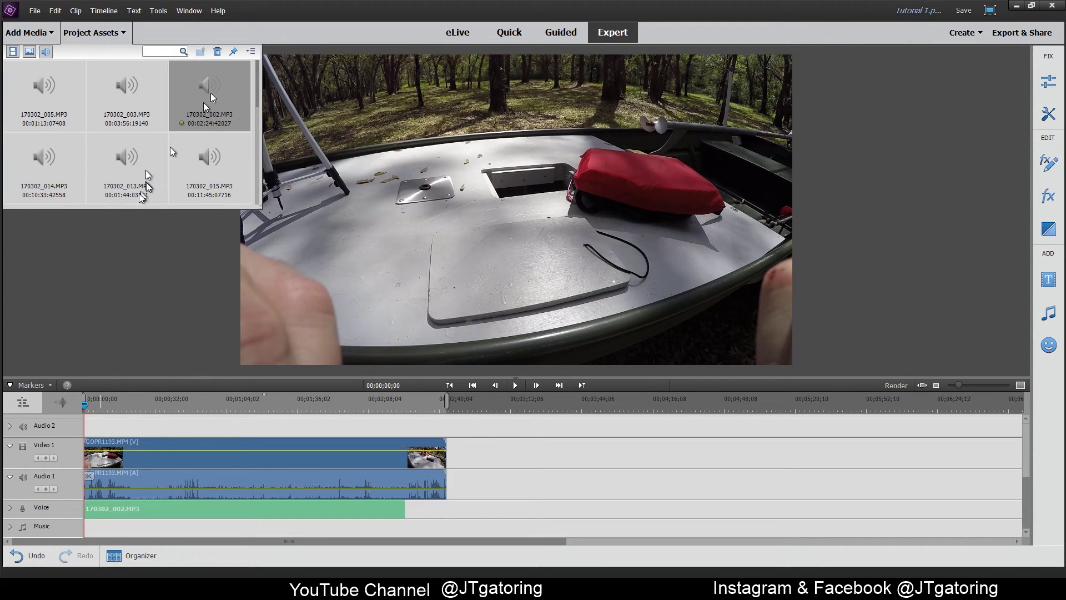
pyautogui.click(235, 53)
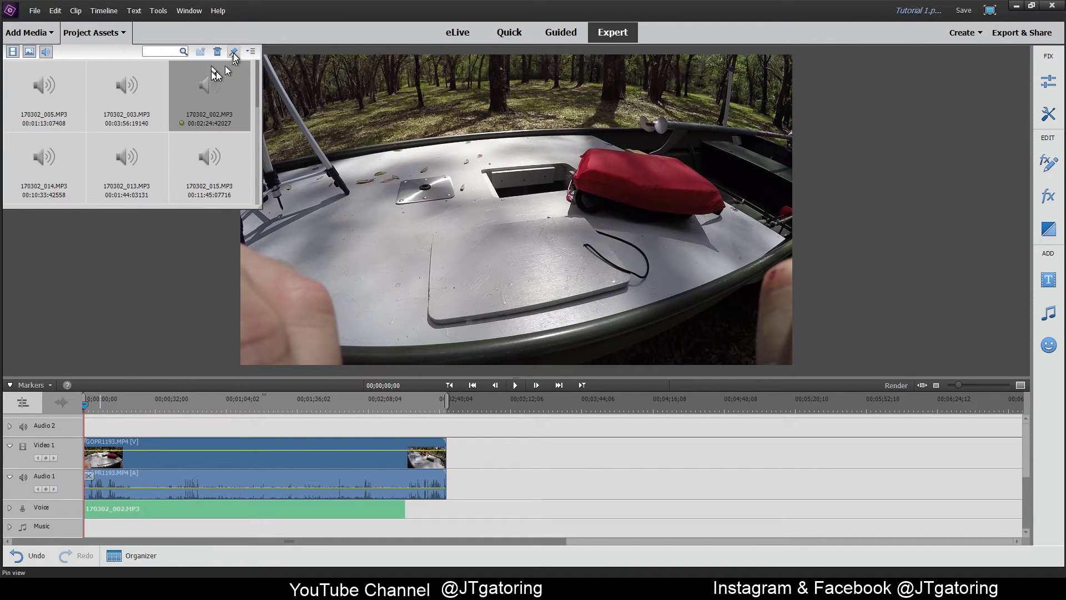
pyautogui.click(629, 444)
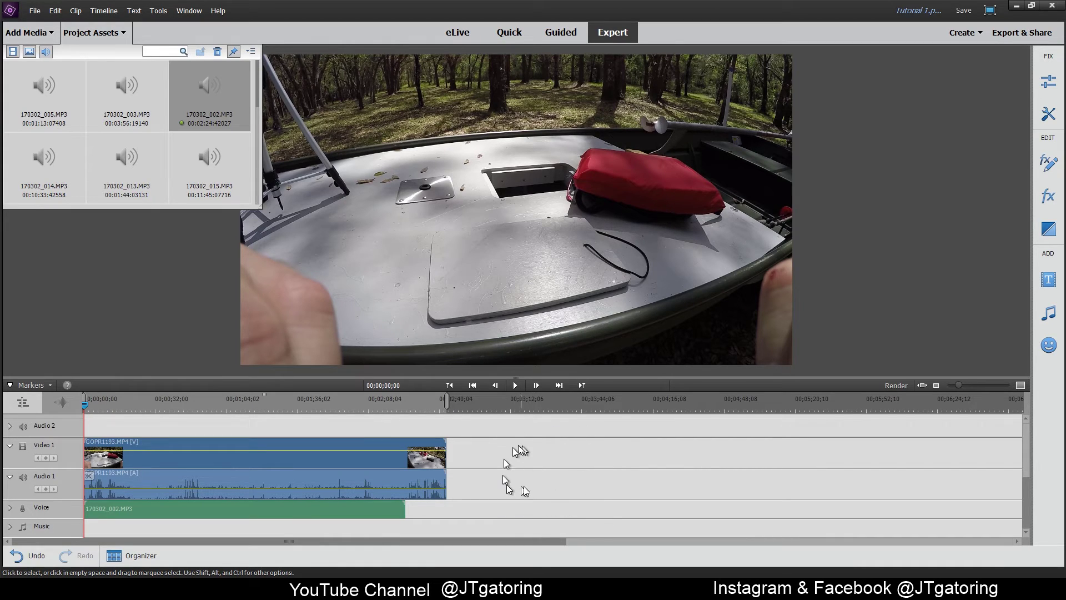
pyautogui.click(233, 53)
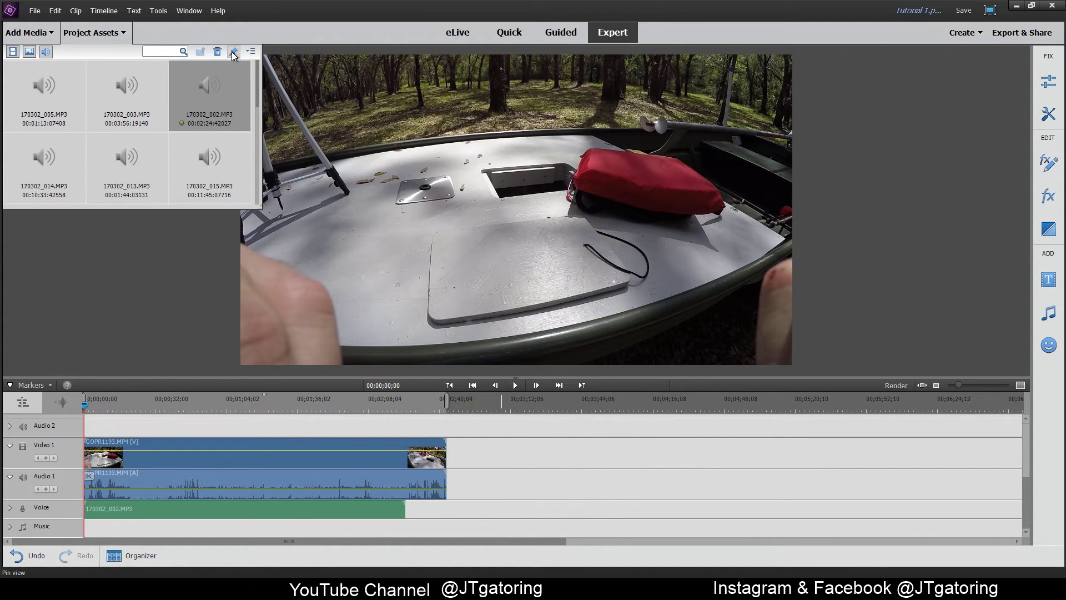
pyautogui.click(520, 467)
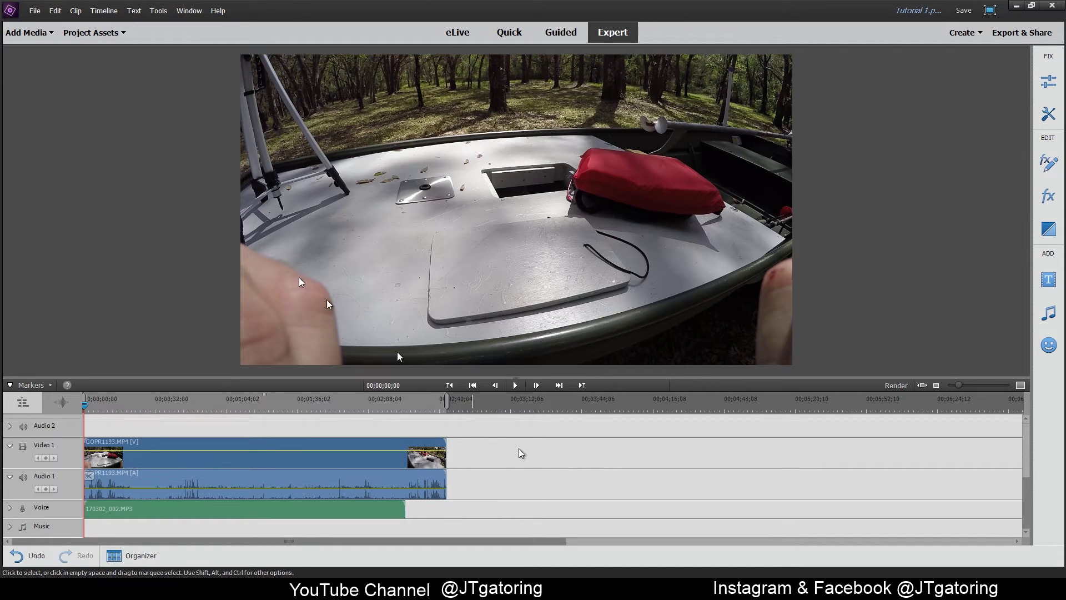
pyautogui.click(100, 37)
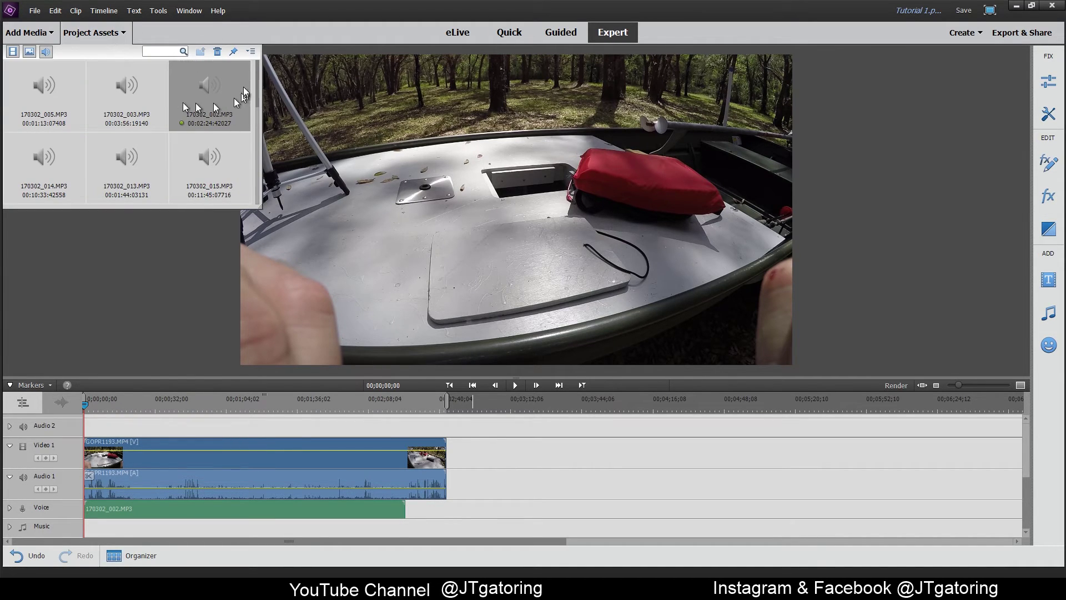
pyautogui.click(234, 52)
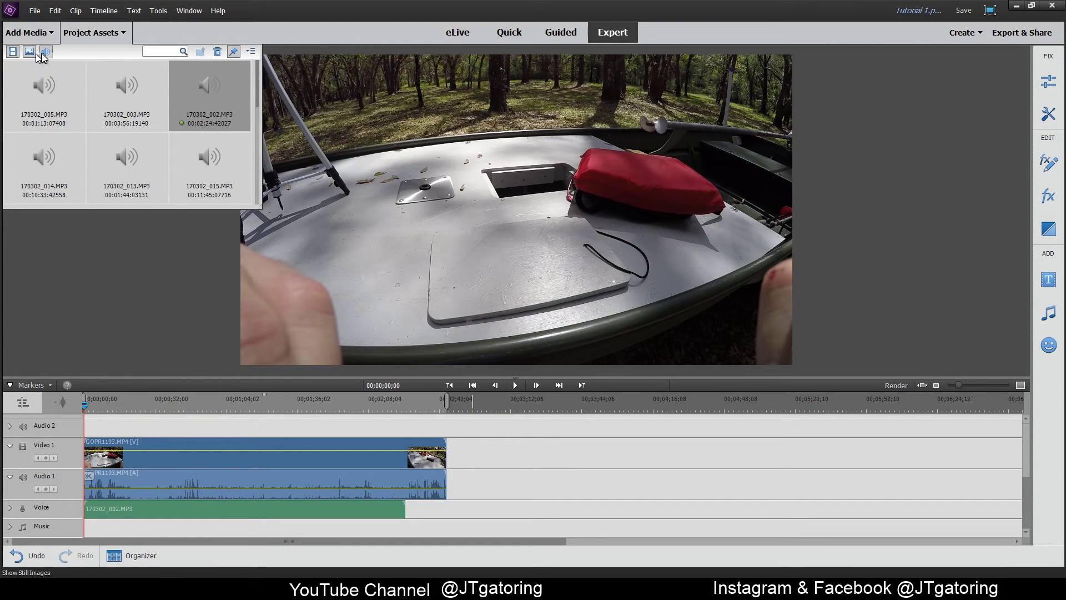
pyautogui.click(110, 37)
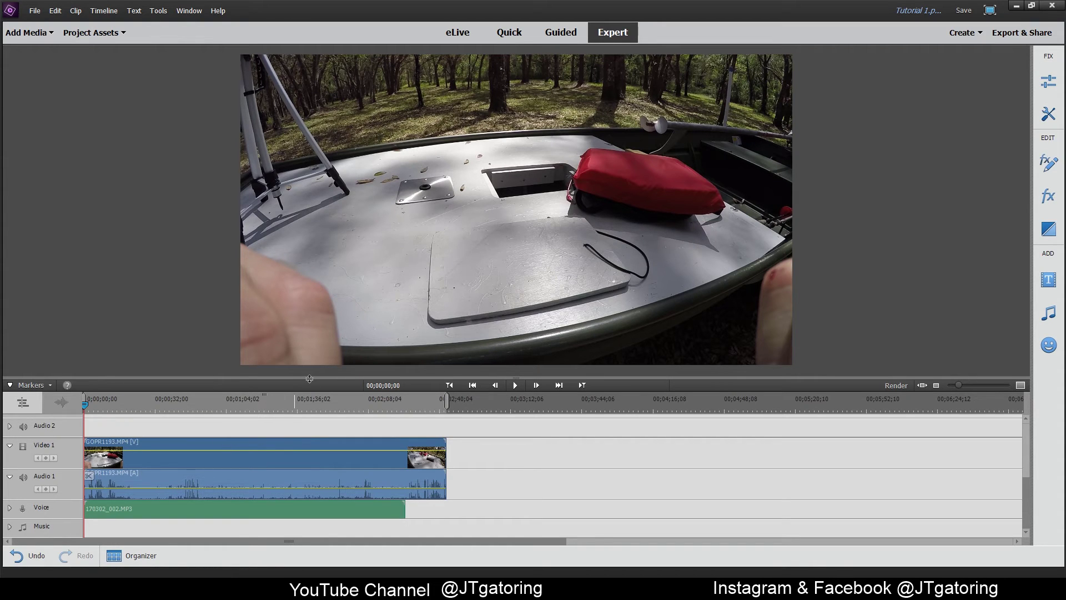
# Enlarge the timeline and expand the Voice track so its waveform shows larger
pyautogui.moveTo(309, 379); pyautogui.dragTo(321, 264)
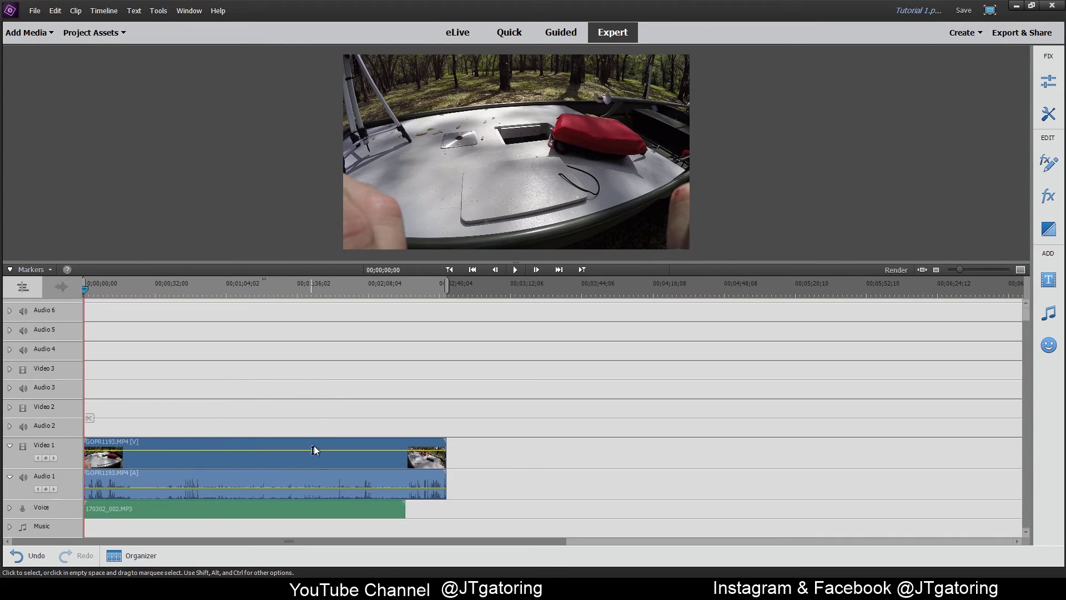
pyautogui.click(10, 478)
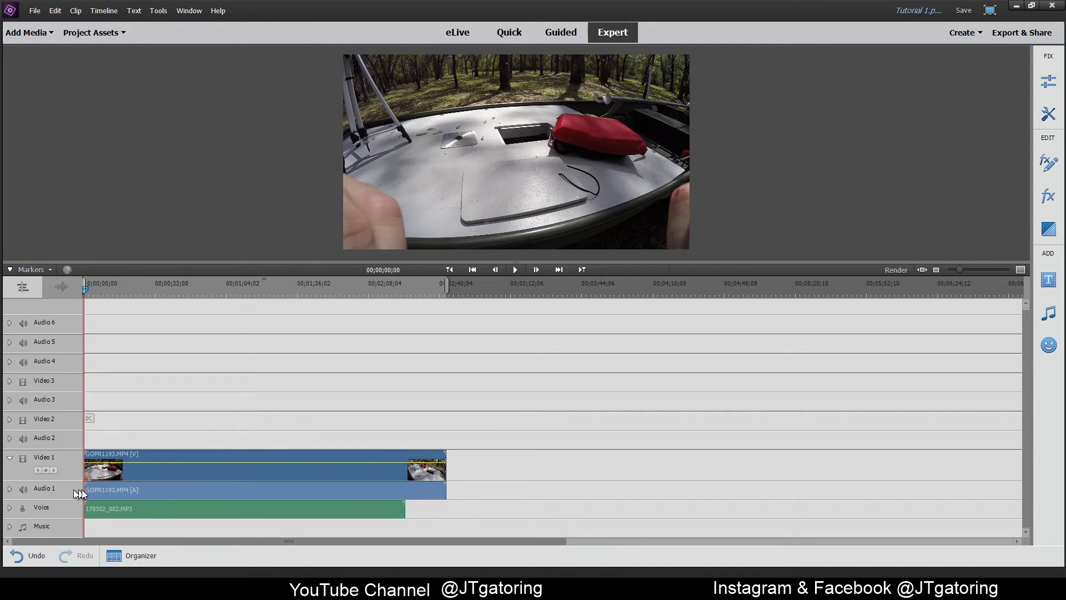
pyautogui.click(10, 489)
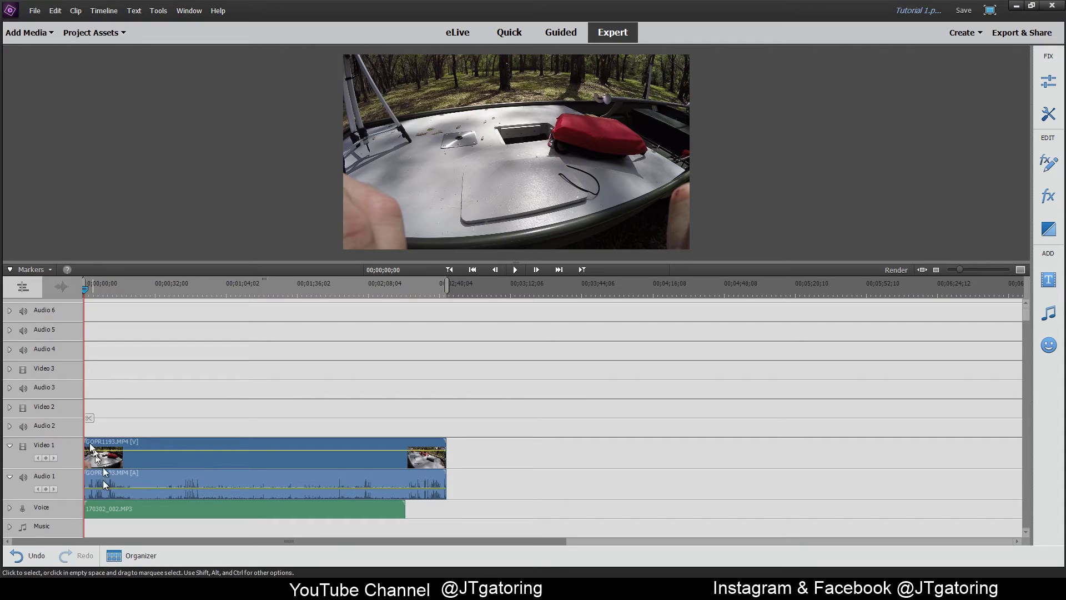
pyautogui.click(9, 507)
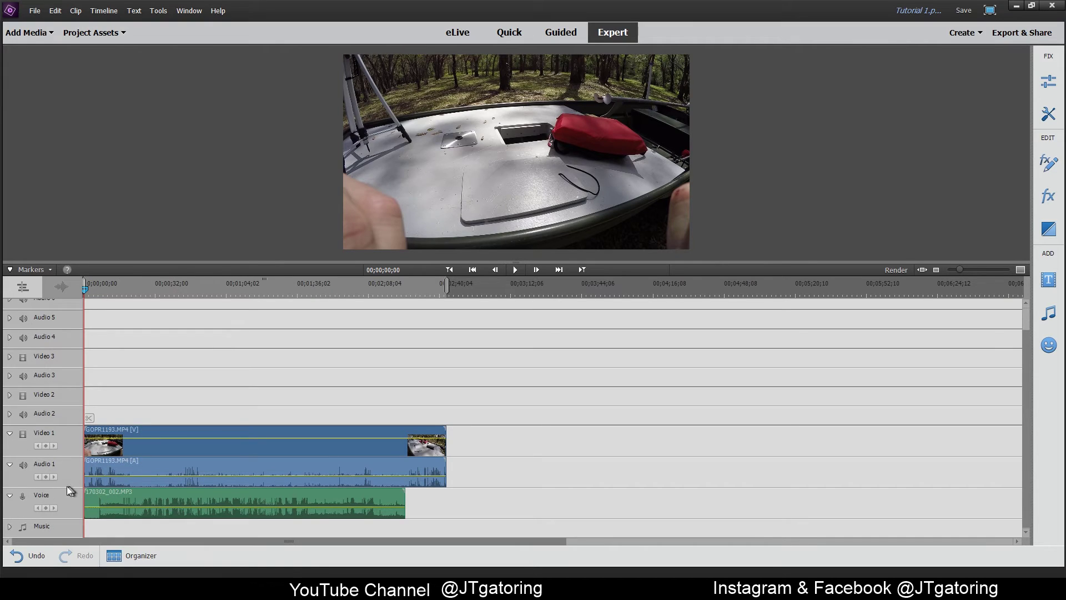
pyautogui.moveTo(66, 487); pyautogui.dragTo(64, 343)
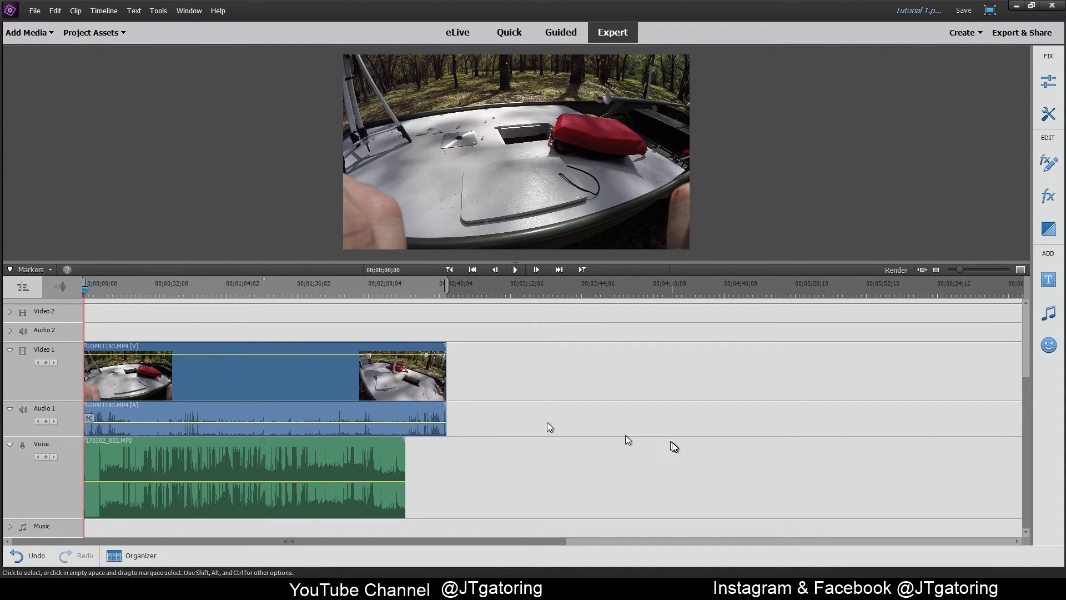
pyautogui.scroll(1, 673, 444)
pyautogui.scroll(-1, 627, 447)
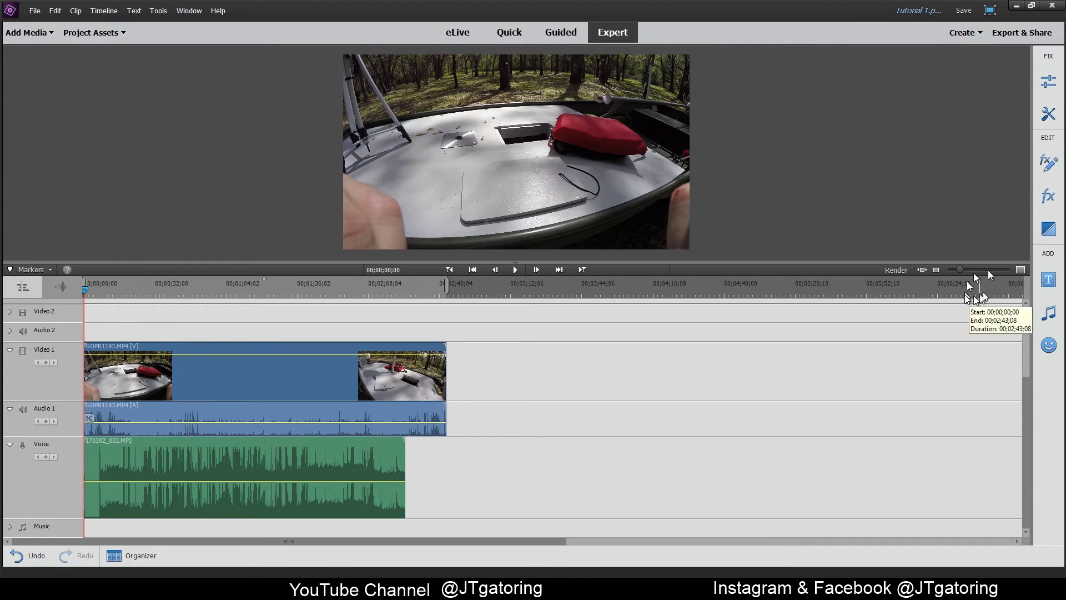
pyautogui.click(1021, 269)
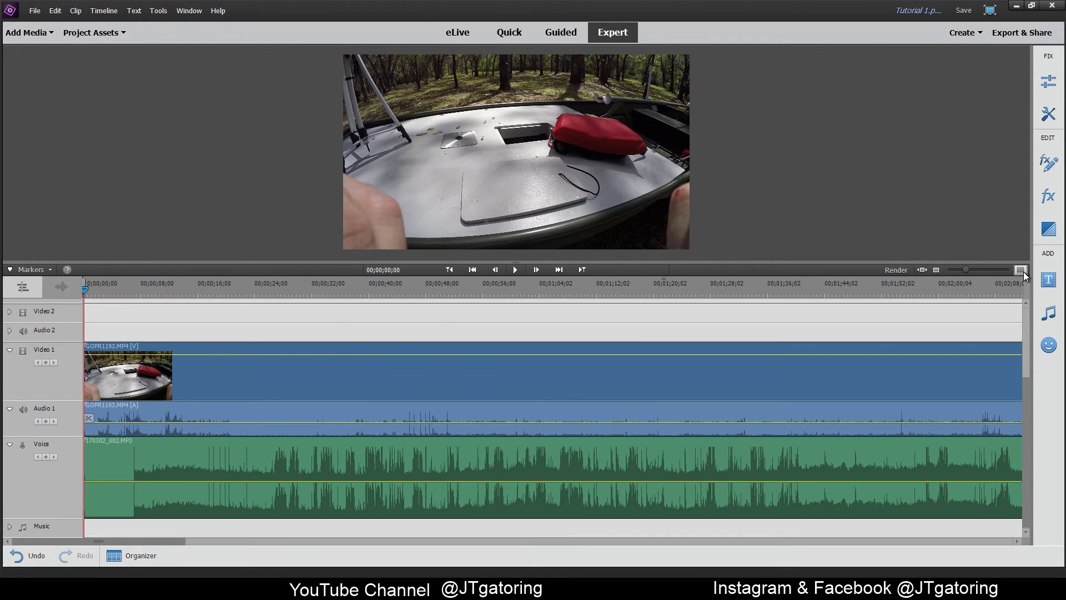
pyautogui.click(1022, 271)
pyautogui.click(1022, 271)
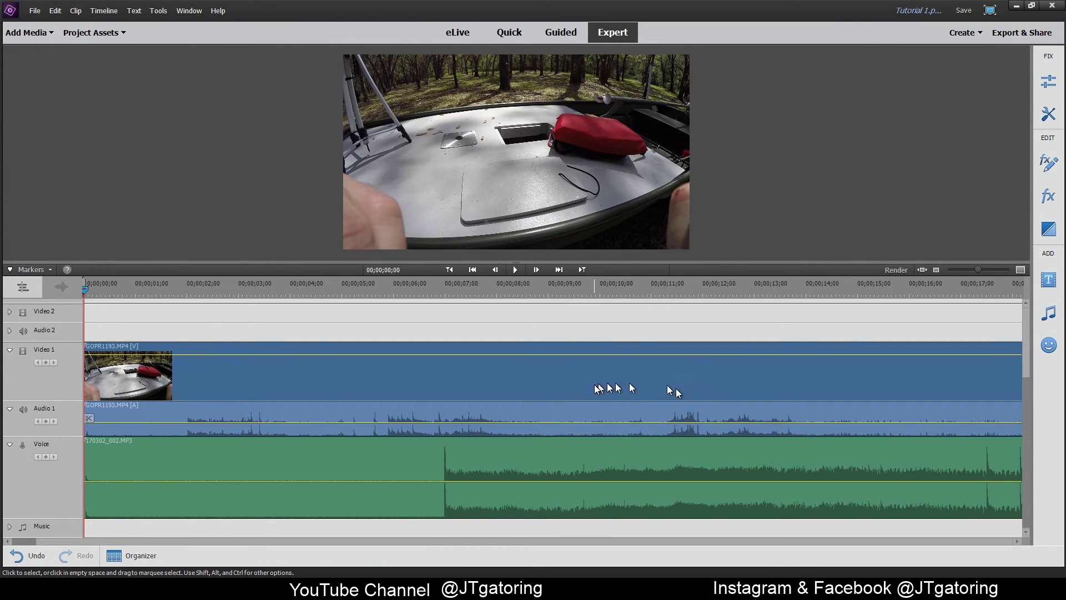
pyautogui.click(934, 270)
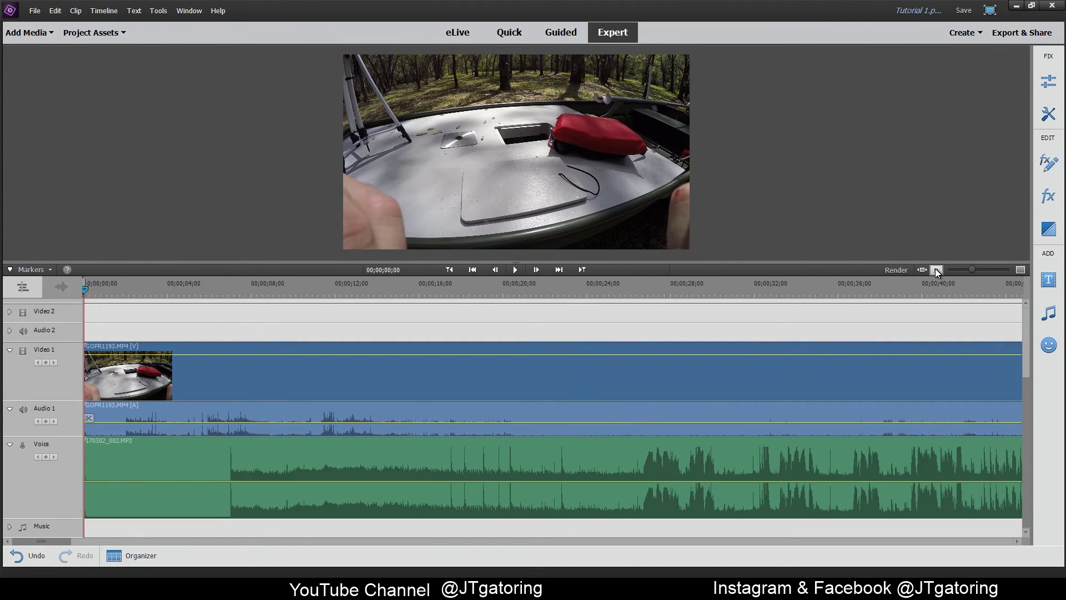
pyautogui.click(935, 270)
pyautogui.click(935, 270)
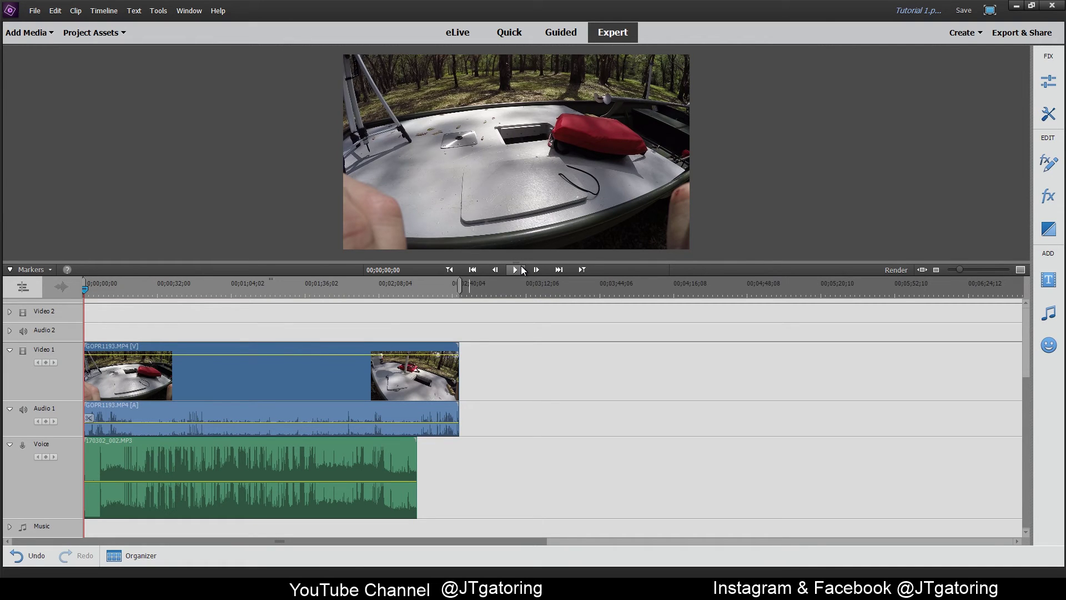
# Play the timeline, then step frames forward and back to reach 00;00;01;23
pyautogui.click(515, 270)
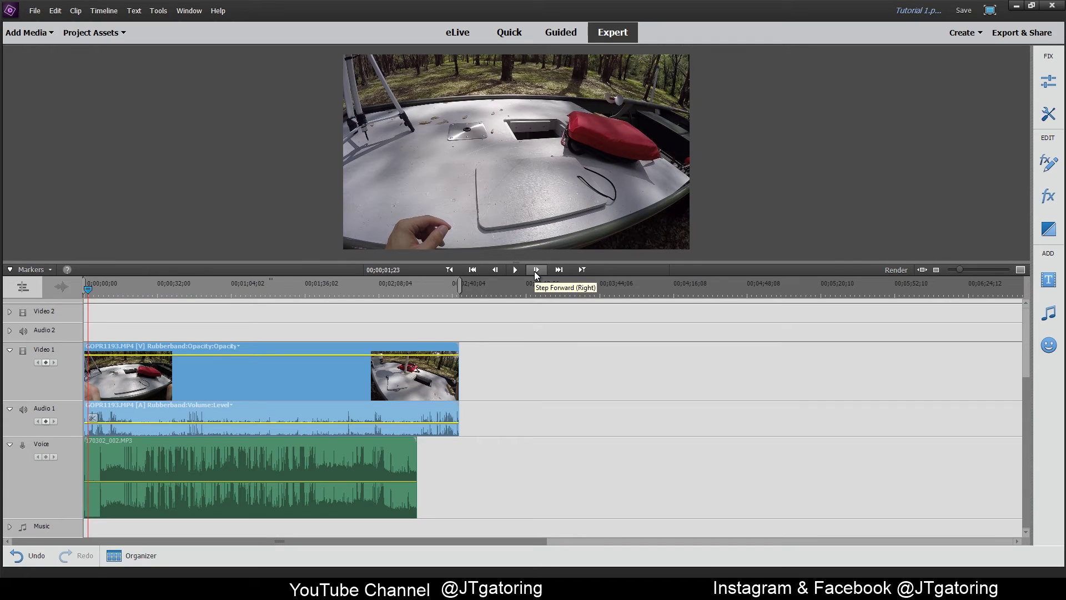
pyautogui.click(536, 271)
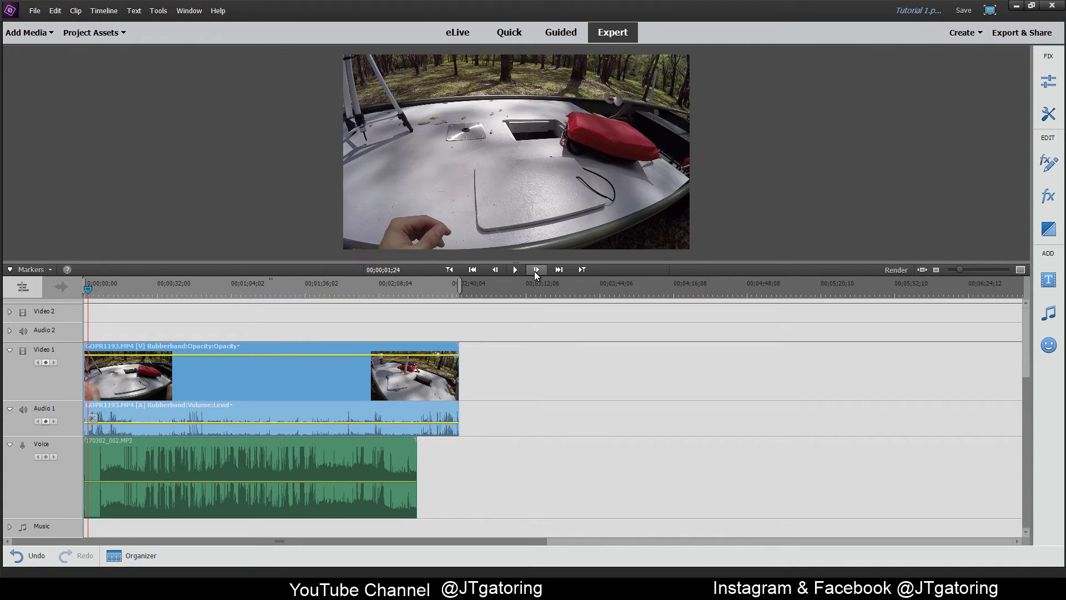
pyautogui.click(536, 271)
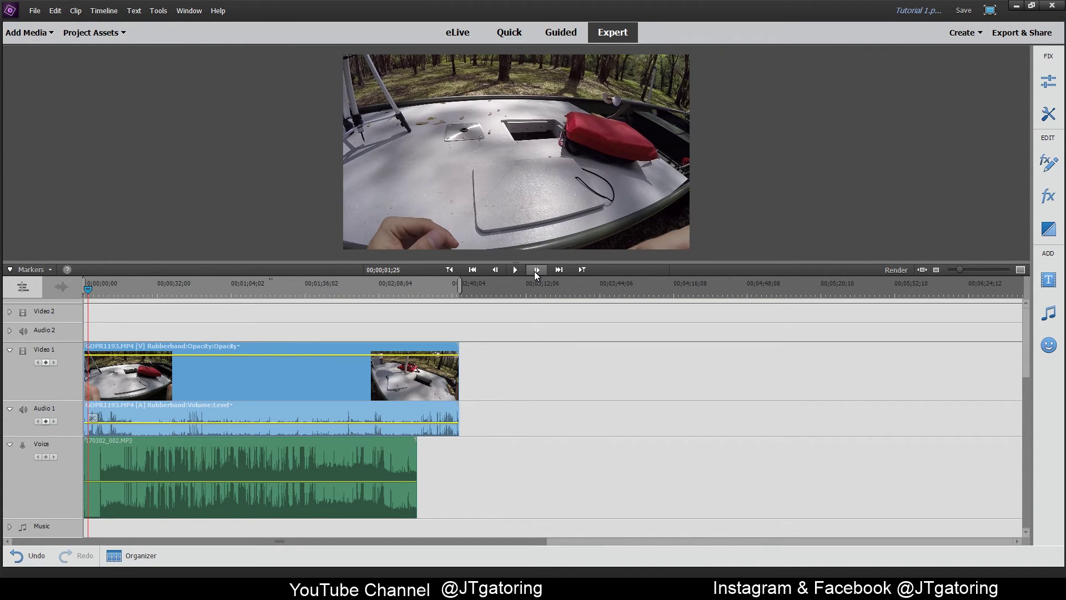
pyautogui.click(494, 271)
pyautogui.click(495, 270)
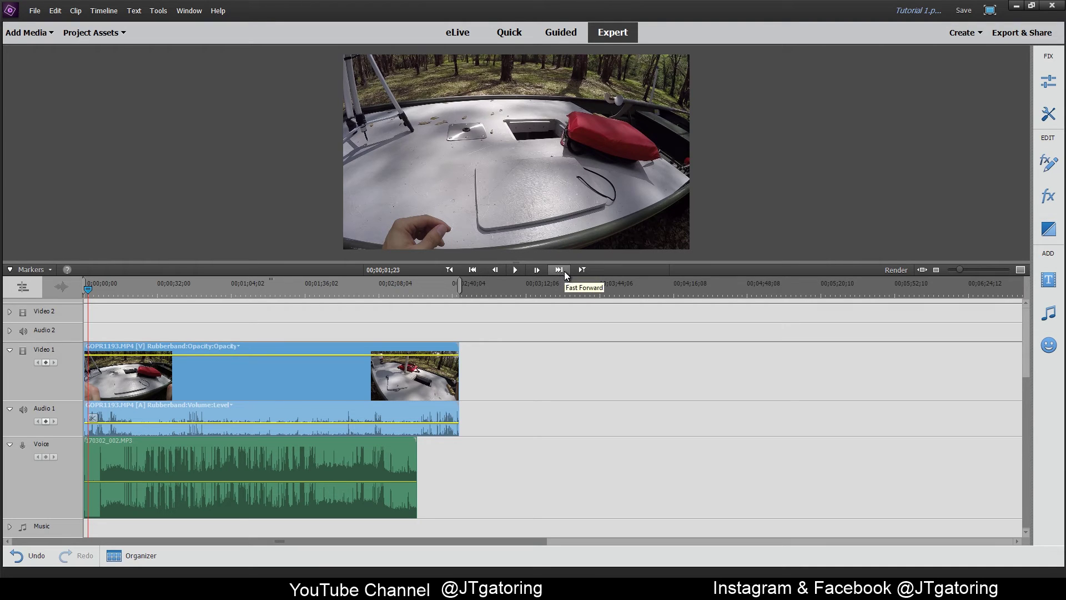
# Cut GOPR1193.MP4 at about 00;00;56;04 and scrub the playhead around the cut
pyautogui.click(89, 290)
pyautogui.moveTo(89, 291); pyautogui.dragTo(215, 291)
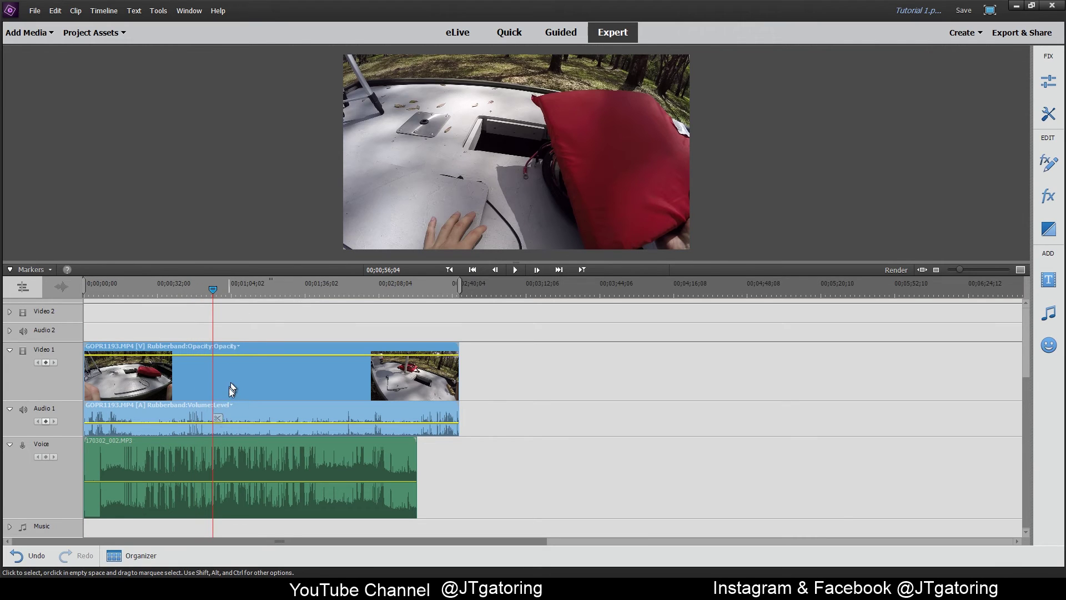
pyautogui.click(218, 419)
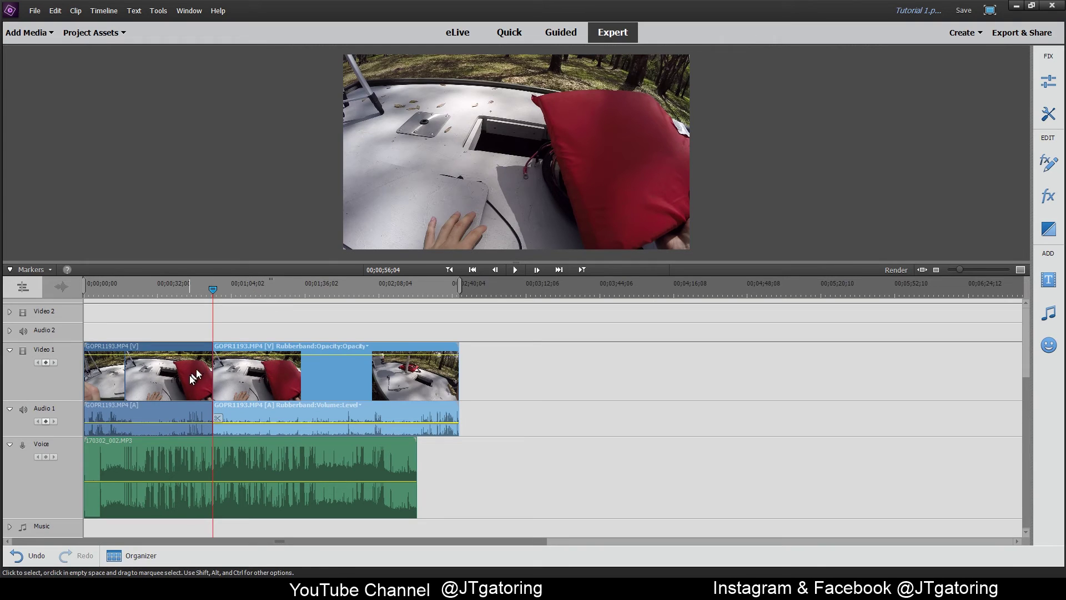
pyautogui.moveTo(212, 289)
pyautogui.mouseDown()
pyautogui.moveTo(195, 289)
pyautogui.moveTo(209, 296)
pyautogui.mouseUp()
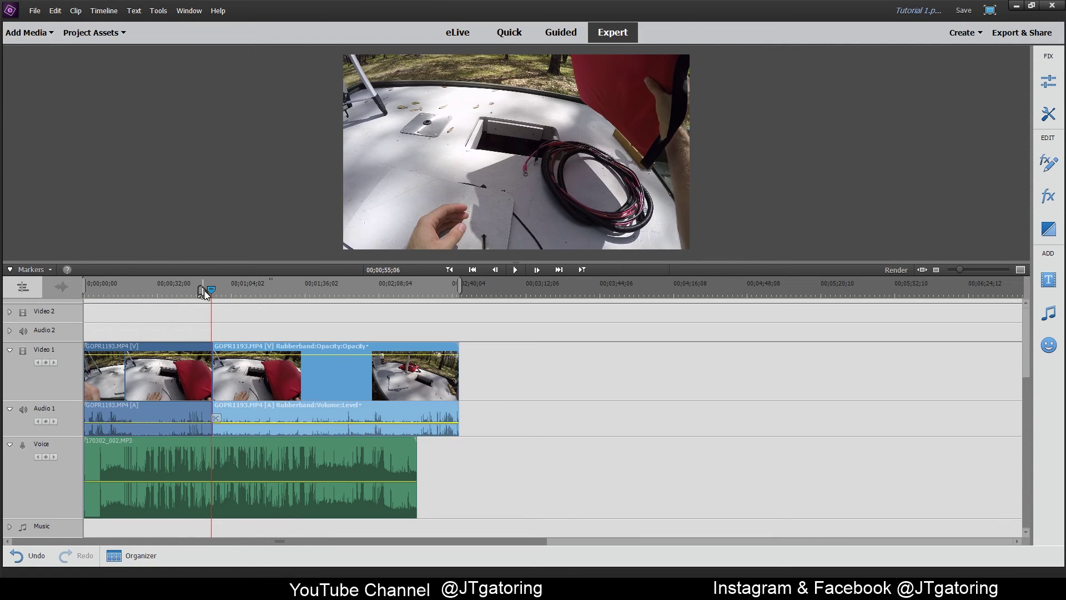
pyautogui.moveTo(212, 289); pyautogui.dragTo(268, 289)
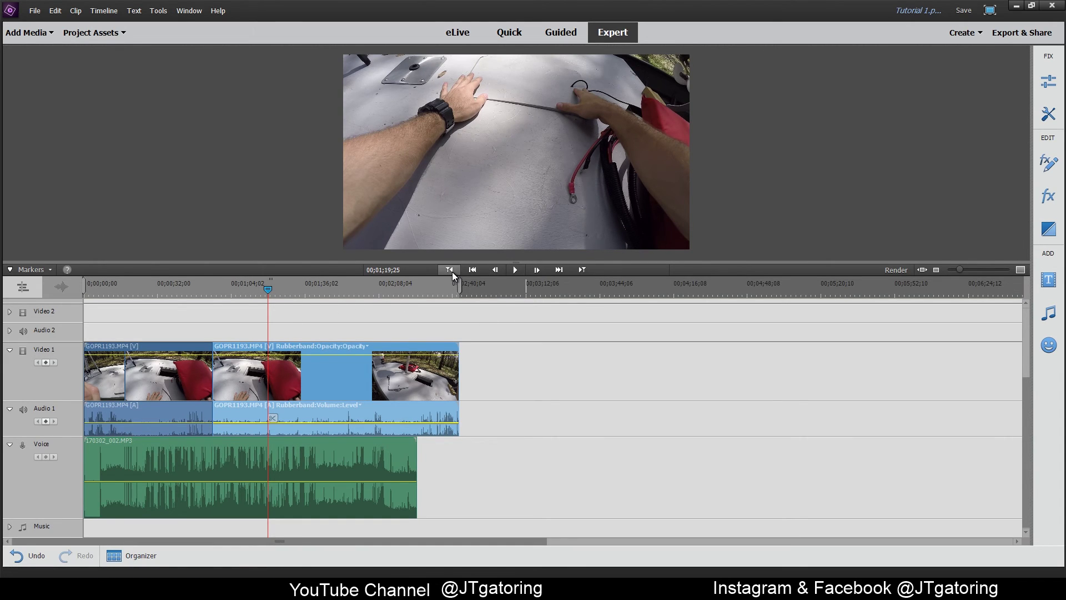
# Return the playhead to the 00;00;56;04 cut and make the preview monitor larger
pyautogui.click(449, 270)
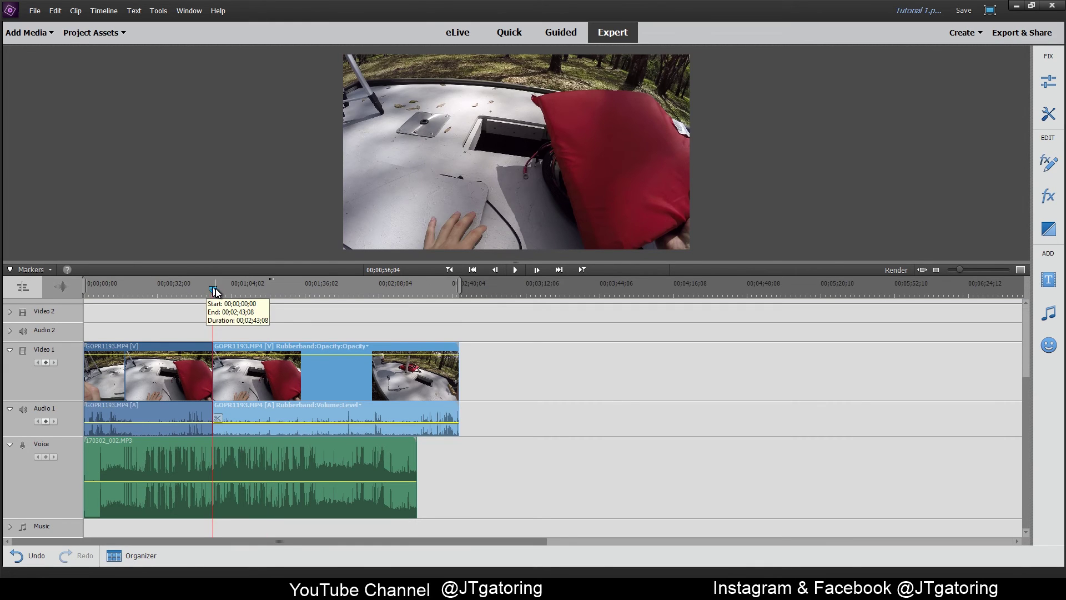
pyautogui.moveTo(212, 289); pyautogui.dragTo(154, 302)
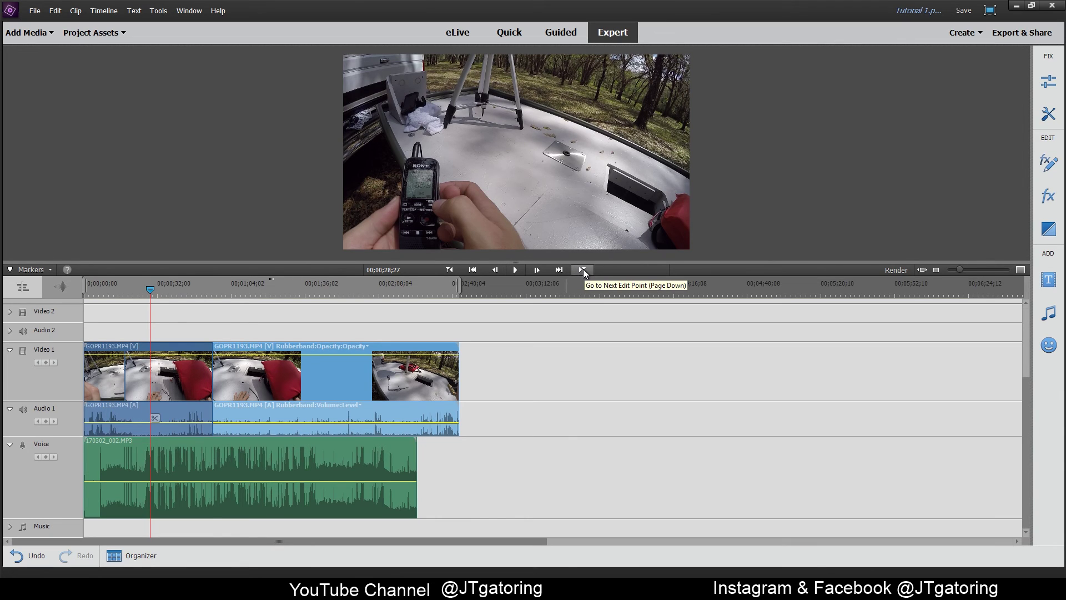
pyautogui.click(583, 268)
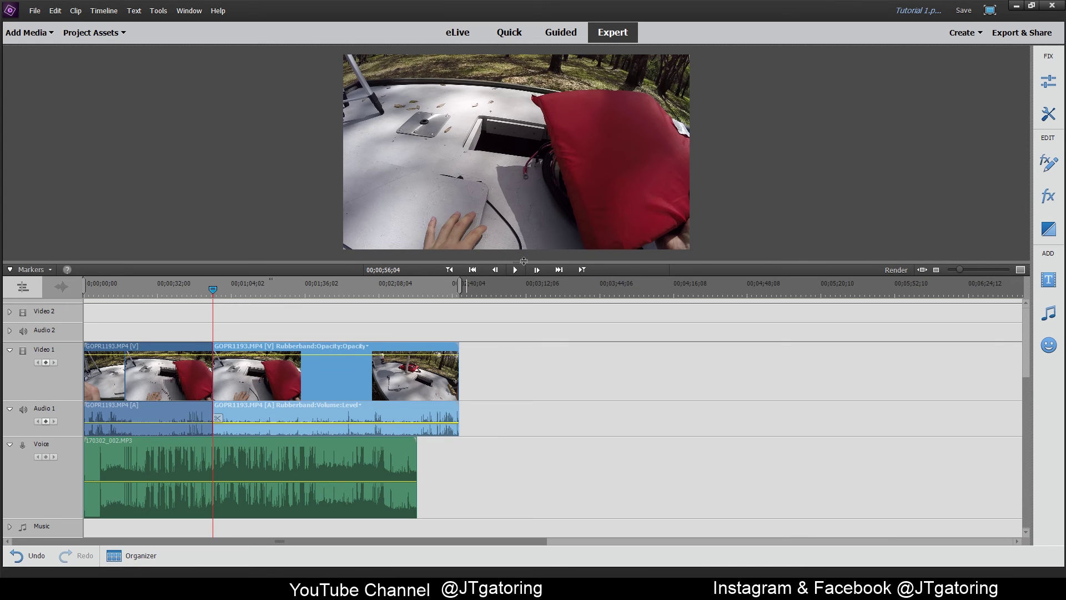
pyautogui.moveTo(523, 260); pyautogui.dragTo(504, 305)
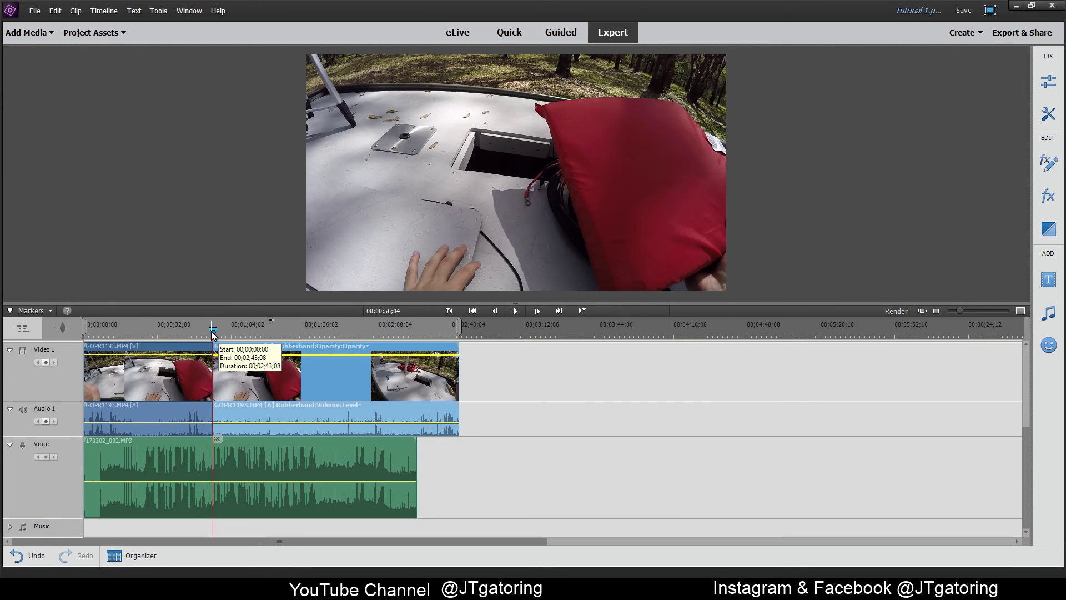
pyautogui.moveTo(210, 330); pyautogui.dragTo(205, 331)
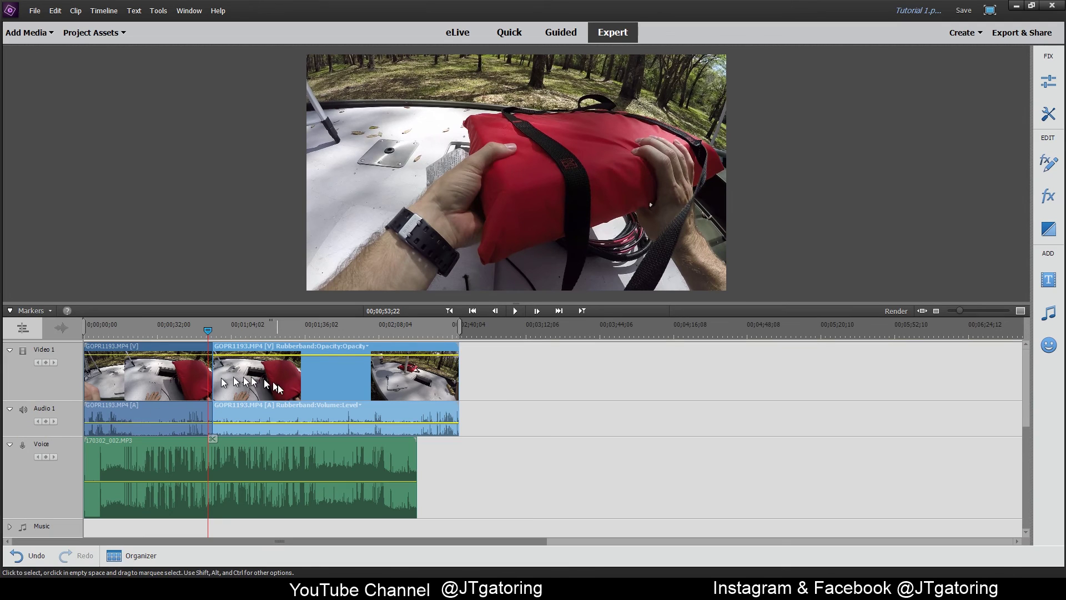
pyautogui.click(23, 351)
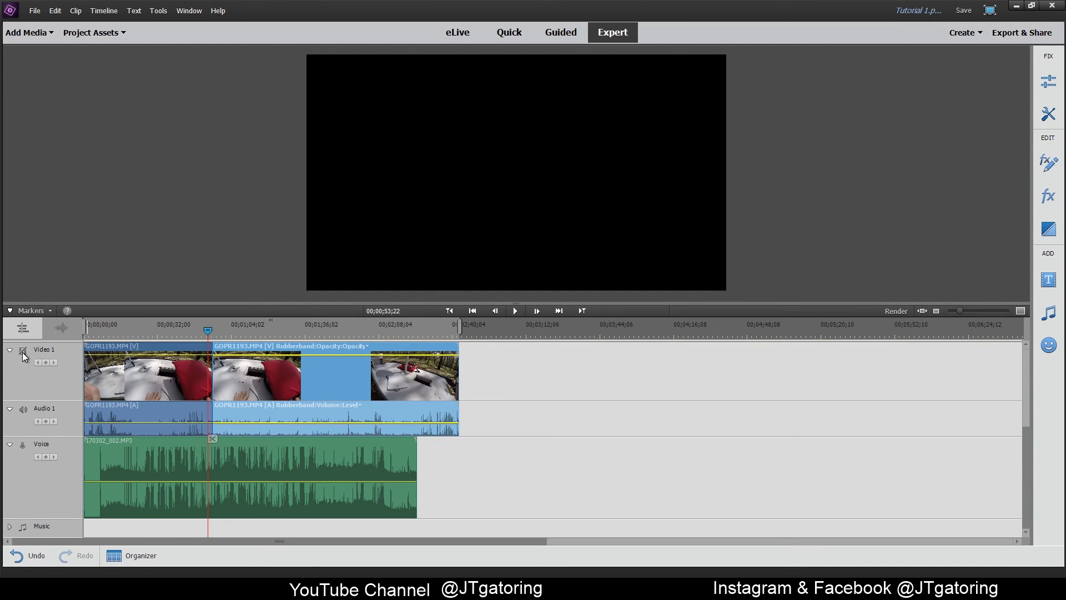
pyautogui.click(22, 351)
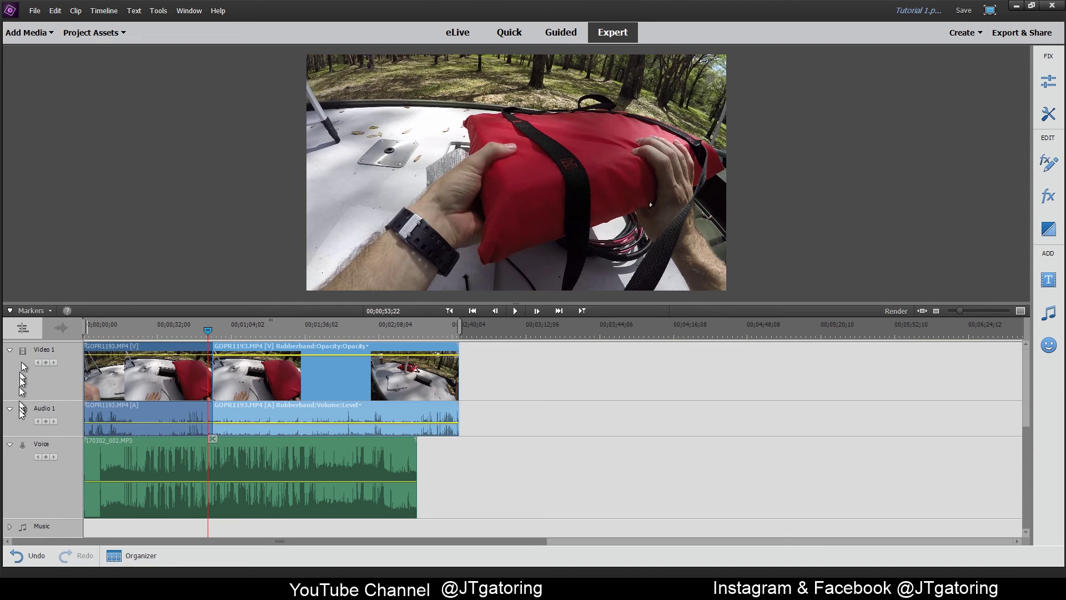
pyautogui.click(23, 411)
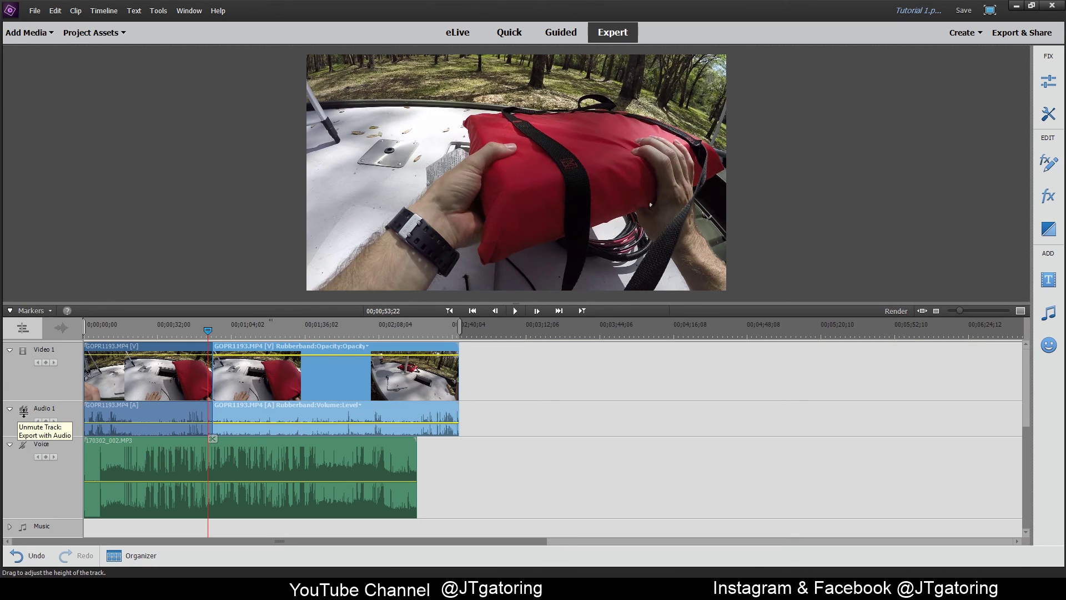
pyautogui.click(23, 444)
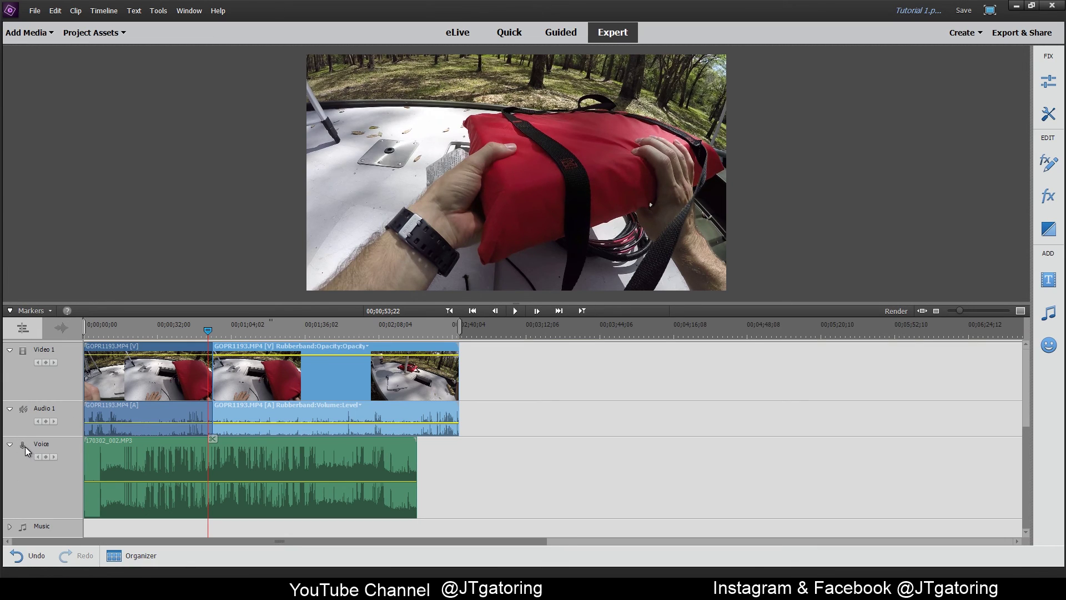
pyautogui.click(23, 409)
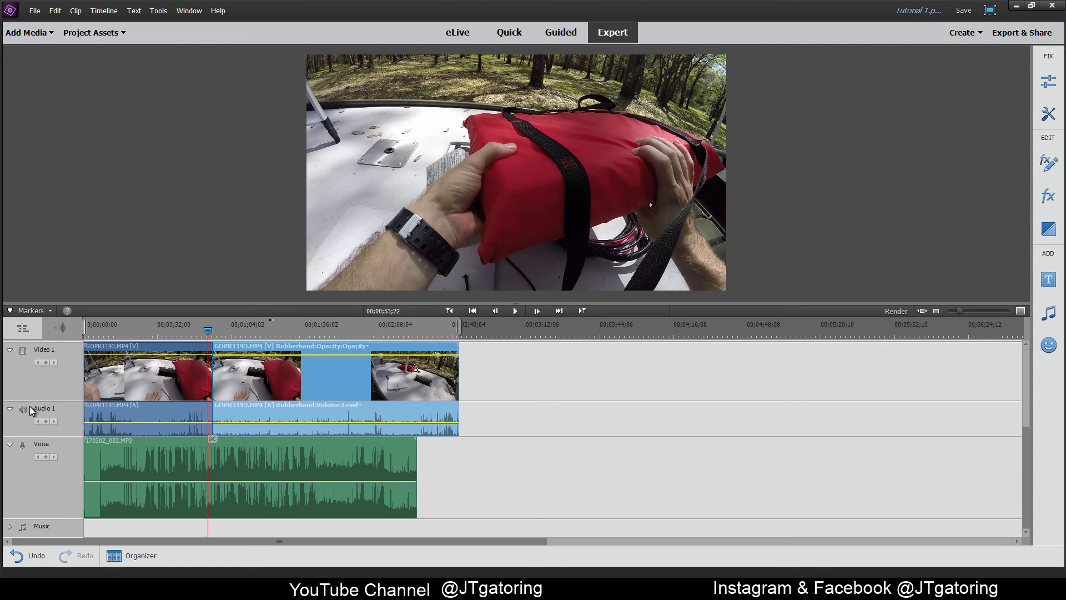